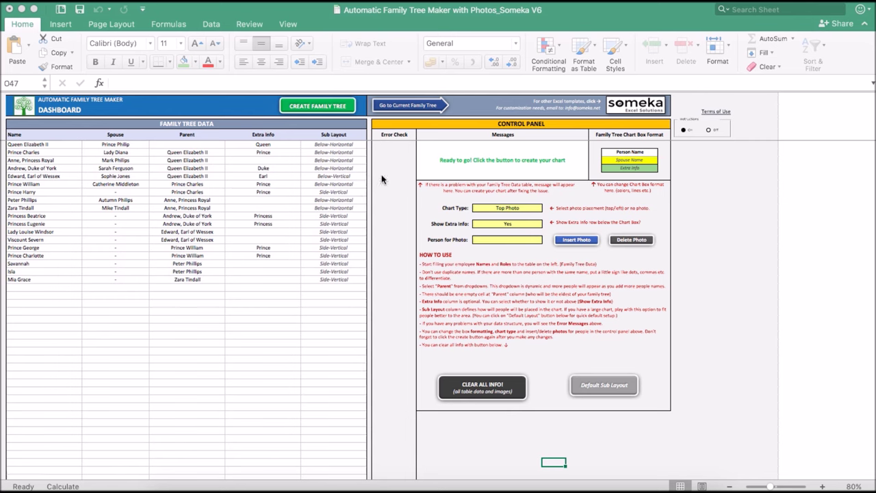
Set the Show Extra Info option to No, and return it to Yes
left_click(530, 223)
left_click(546, 224)
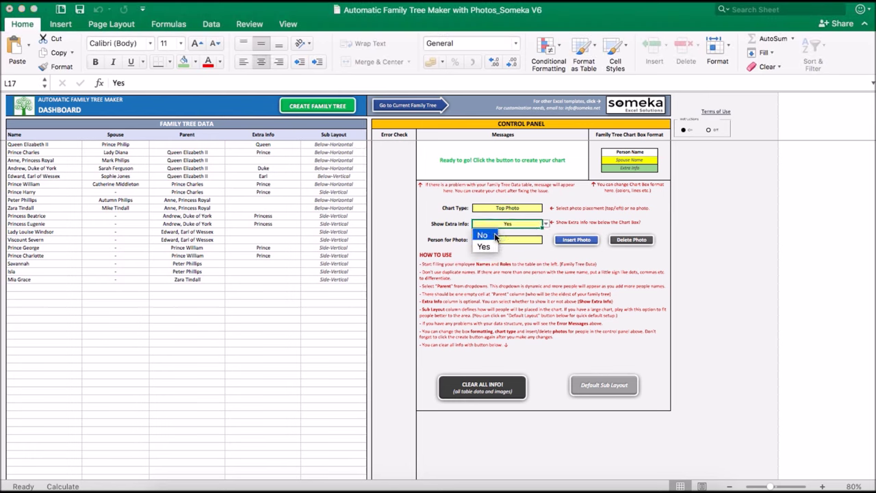
left_click(487, 235)
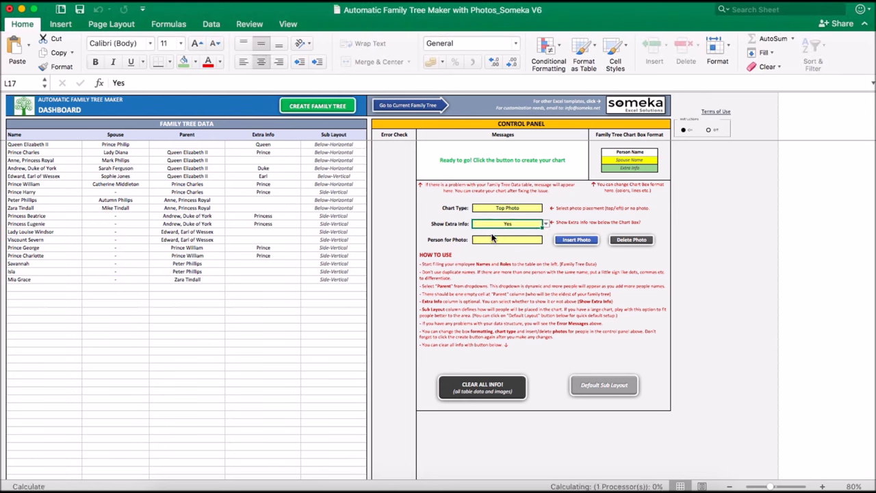
left_click(546, 224)
left_click(491, 247)
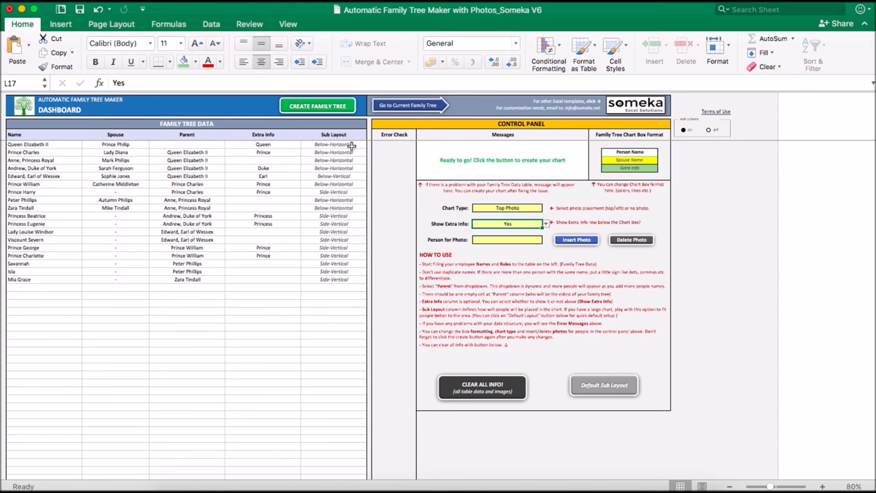
View the available Sub Layout options for Queen Elizabeth II in the family tree data table
left_click(351, 146)
left_click(370, 145)
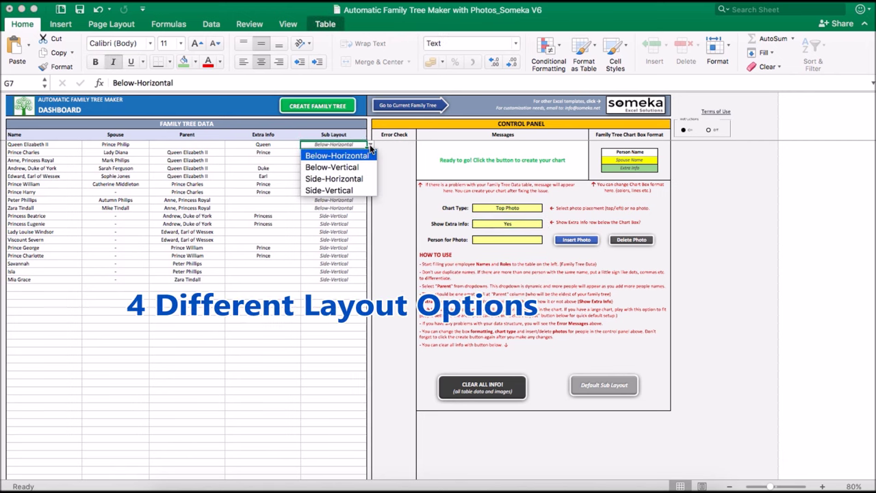
left_click(350, 146)
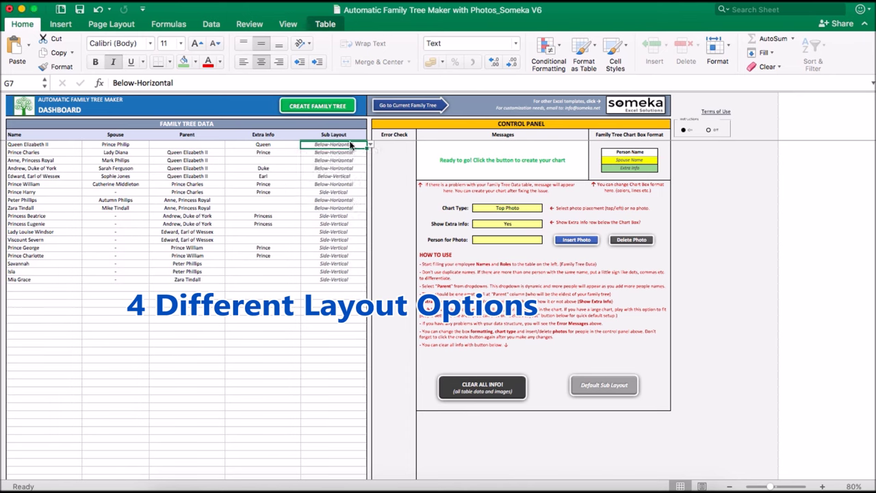
Fill the Spouse Name row of the chart box format with light blue and the Extra Info row with gray
left_click(636, 160)
left_click(195, 62)
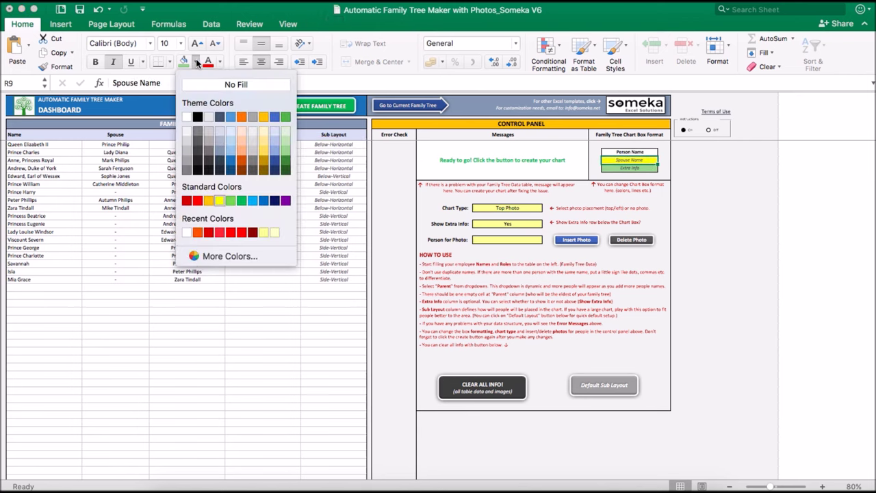
left_click(230, 142)
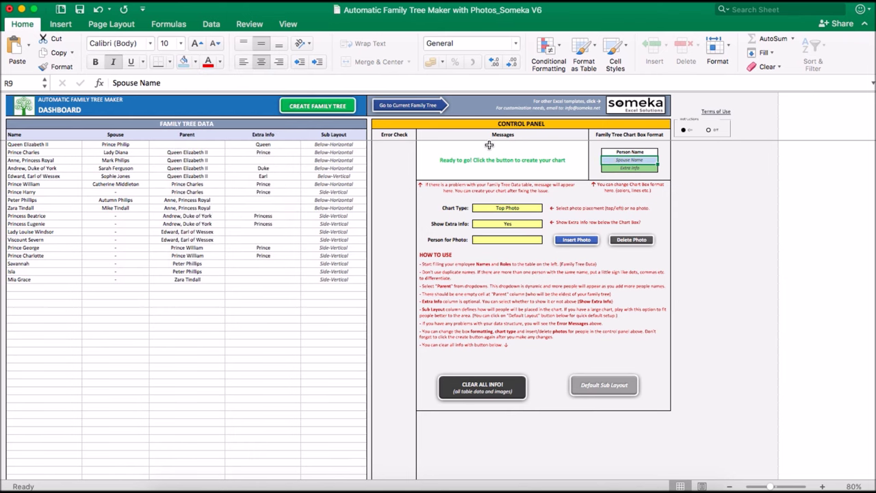
left_click(615, 169)
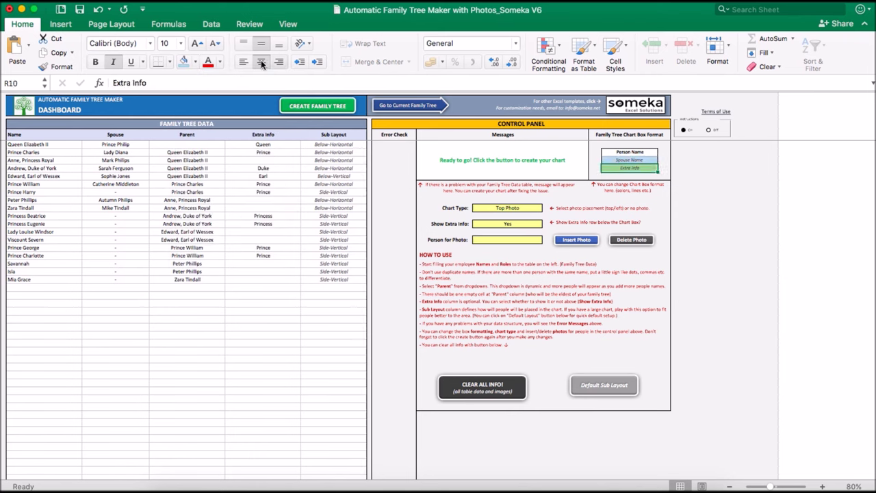
left_click(195, 62)
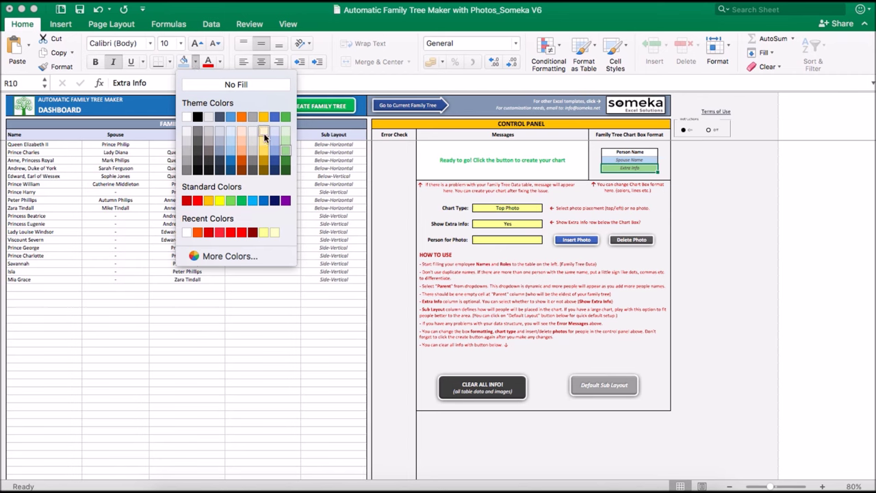
left_click(253, 154)
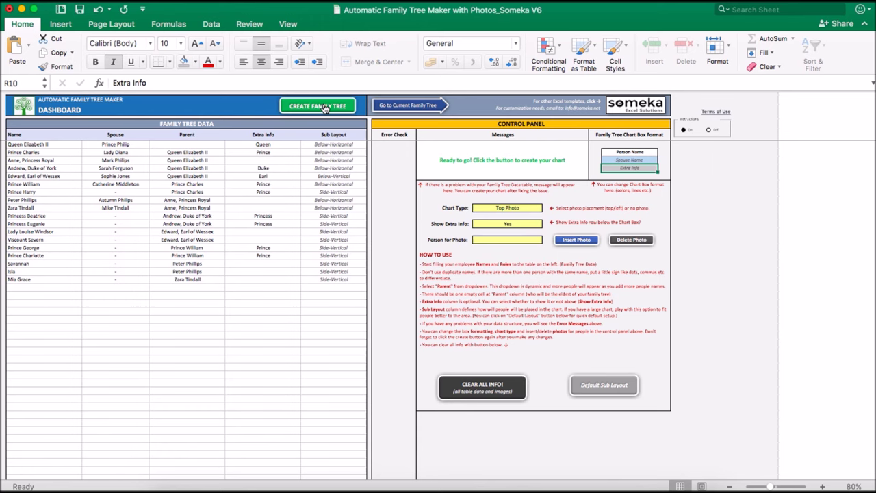
Generate the family tree chart from the current data and go back to the dashboard
left_click(324, 108)
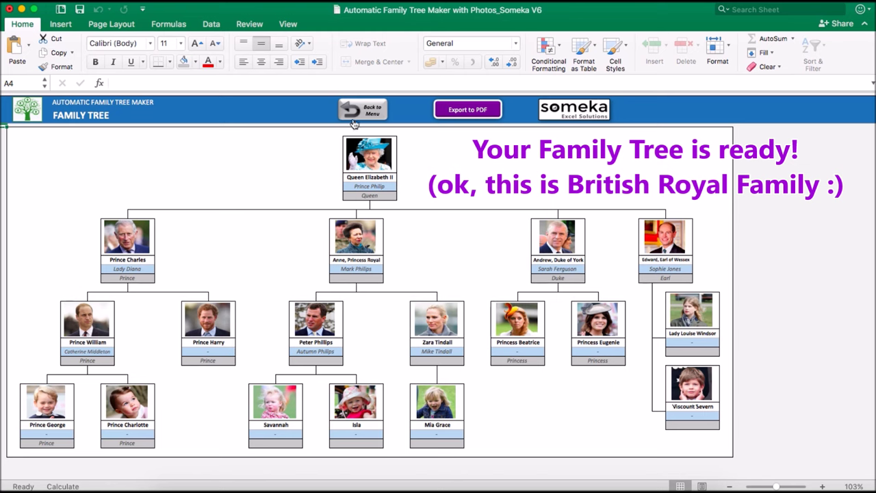
left_click(372, 112)
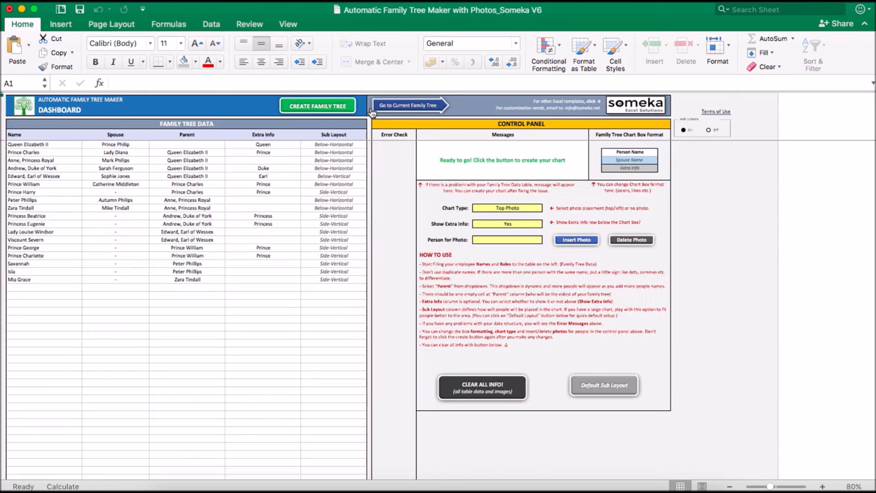
Add a person named X below Mia Grace, with spouse Y and Queen Elizabeth II as the parent
left_click(39, 290)
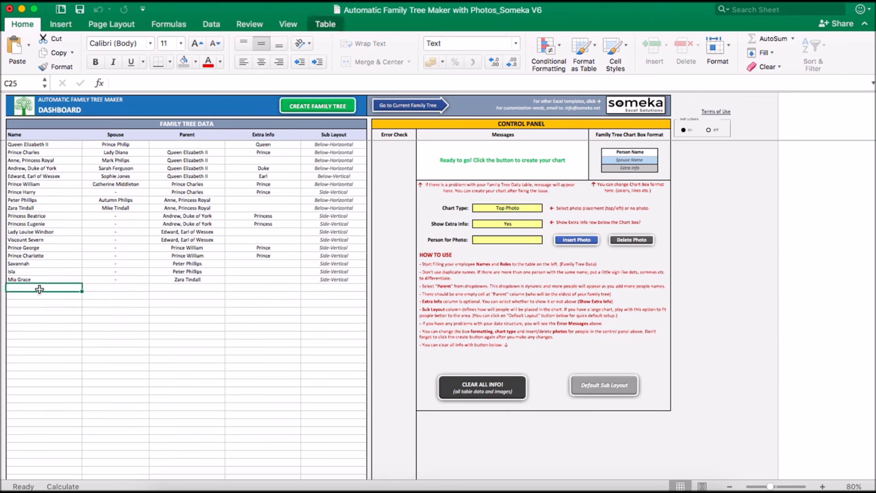
type("X")
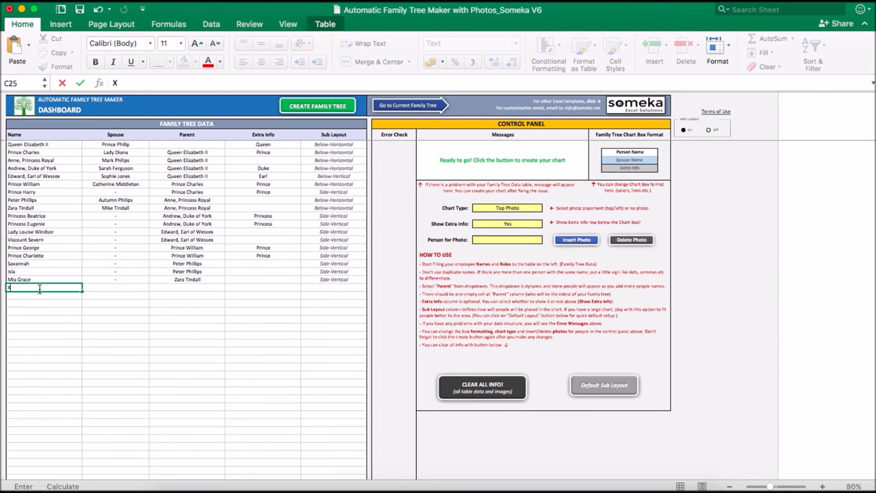
key("Tab")
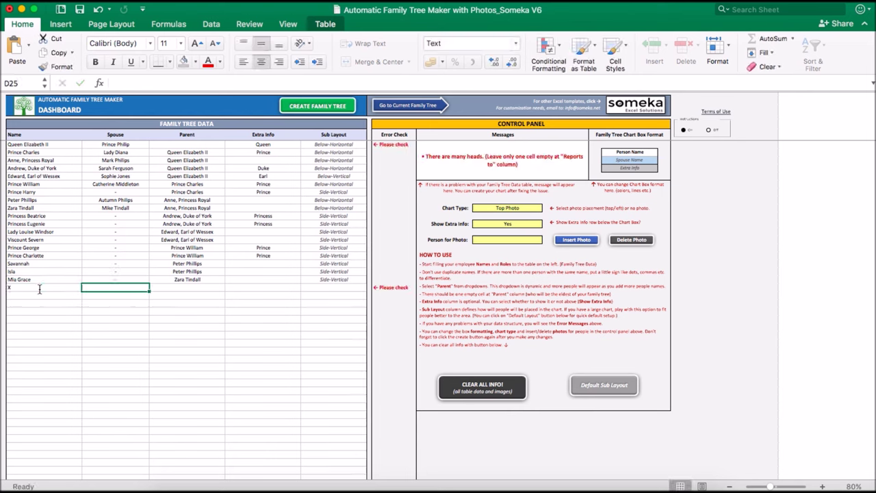
type("Y")
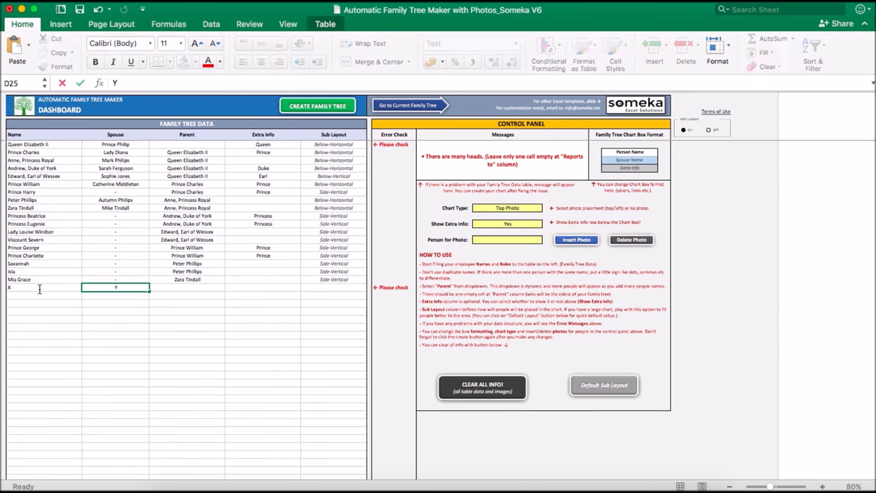
key("Tab")
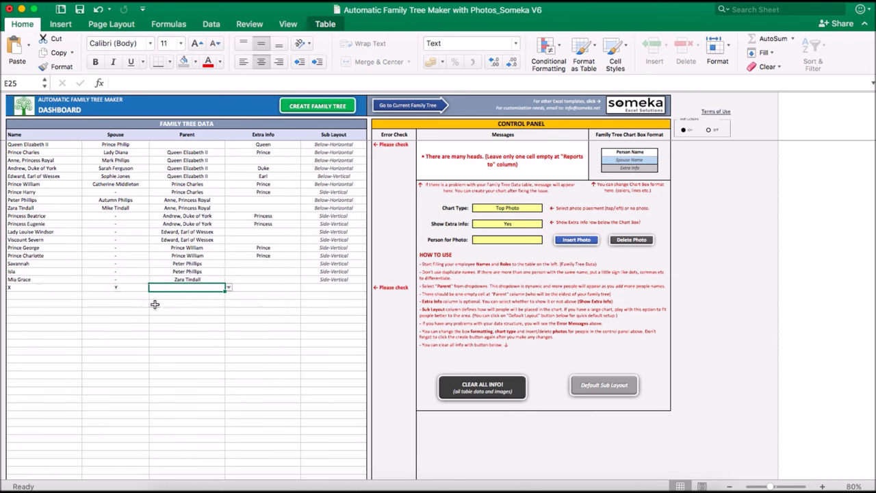
left_click(229, 288)
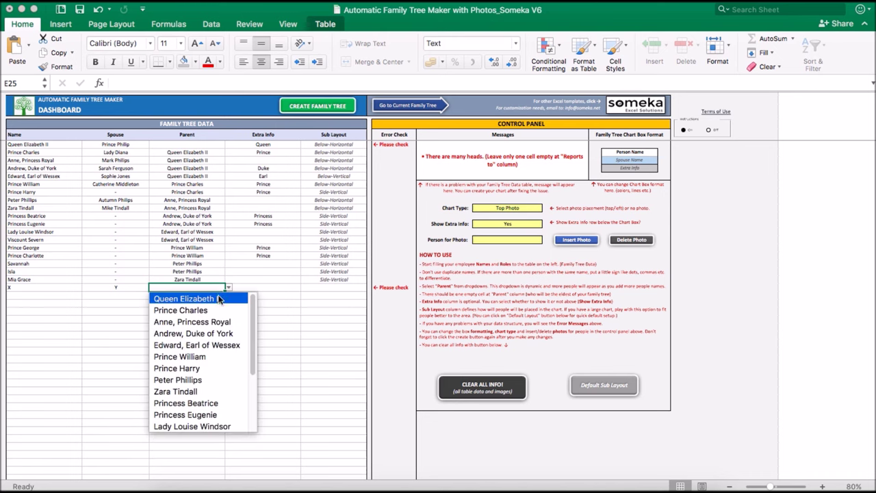
left_click(216, 299)
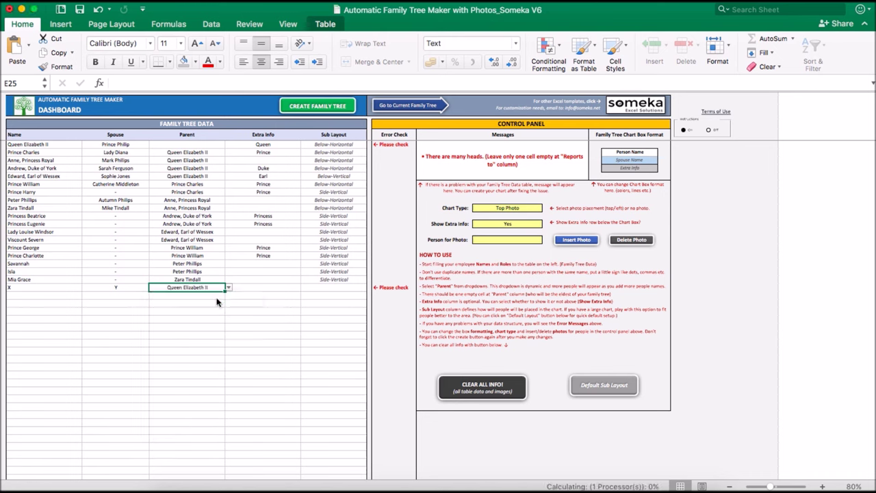
Set X's Extra Info to Prince and Sub Layout to Side-Vertical
left_click(275, 283)
left_click(287, 287)
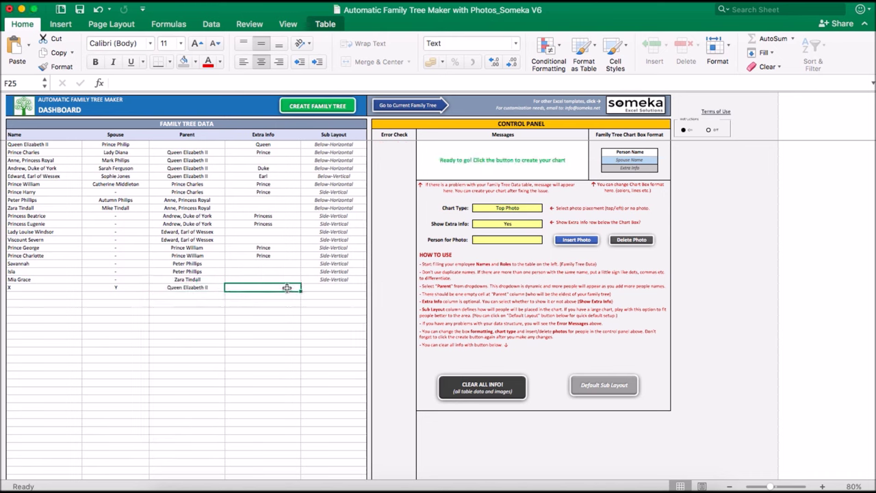
type("Pri")
key("Down")
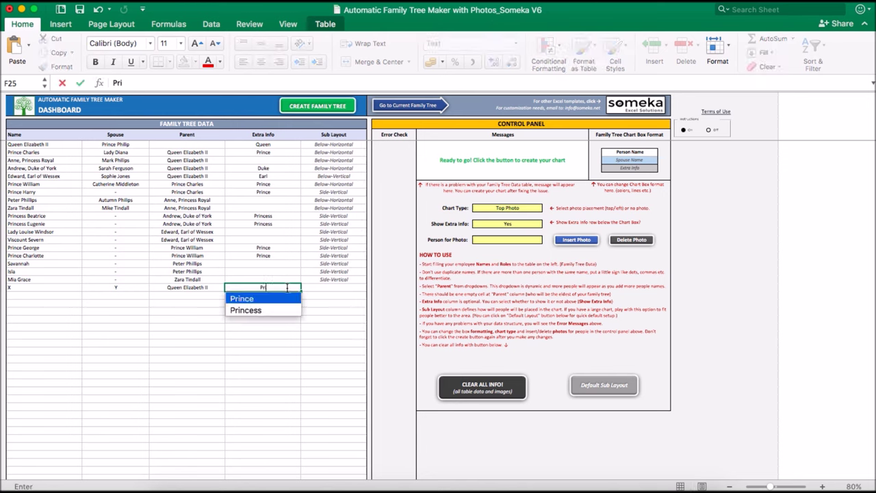
key("Return")
left_click(342, 286)
left_click(370, 288)
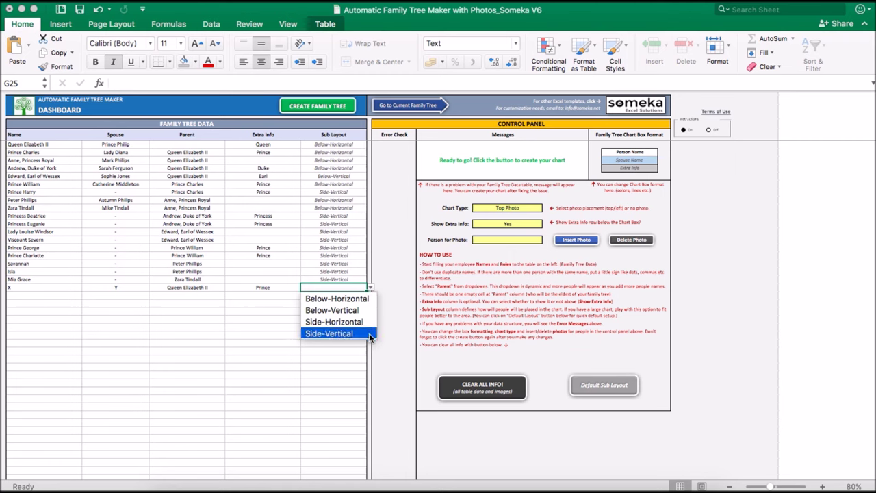
left_click(331, 333)
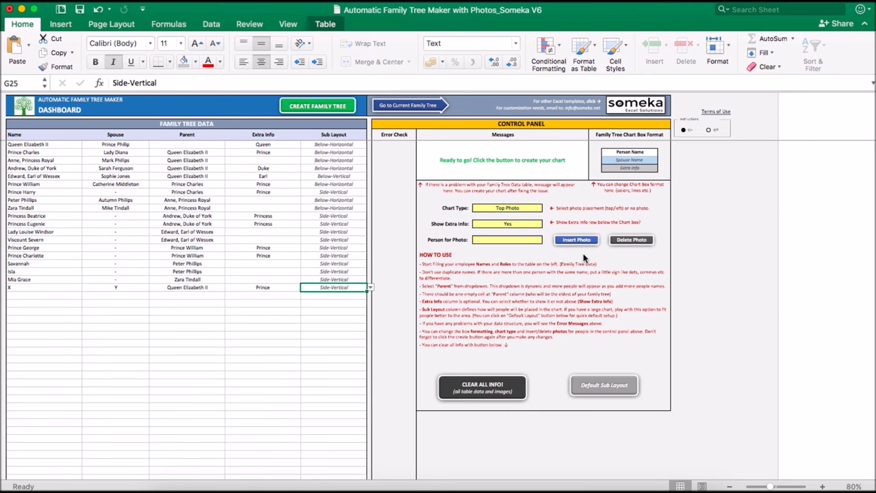
Insert the image file X from the Desktop folder as the photo for person X
left_click(519, 240)
left_click(547, 240)
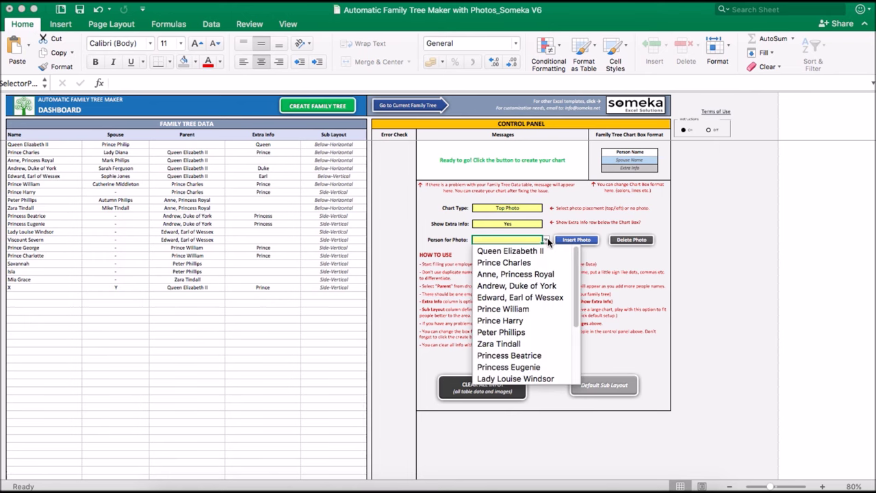
scroll(520, 356, "down", 3)
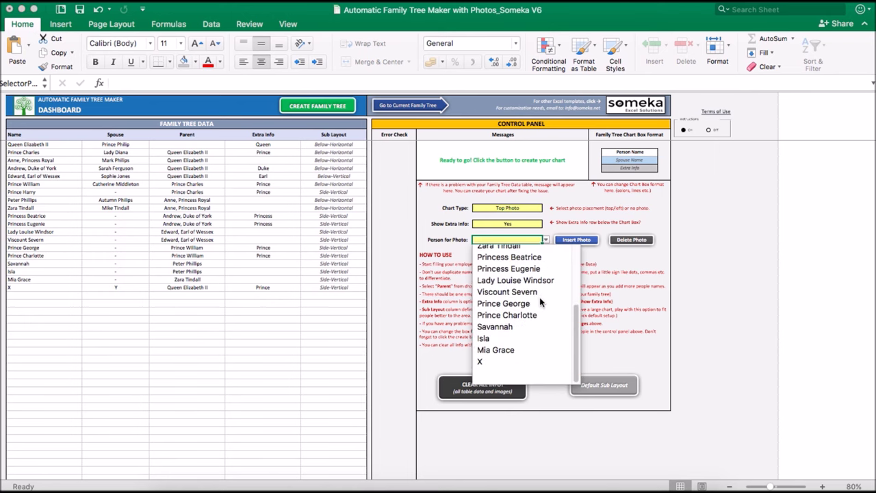
left_click(527, 370)
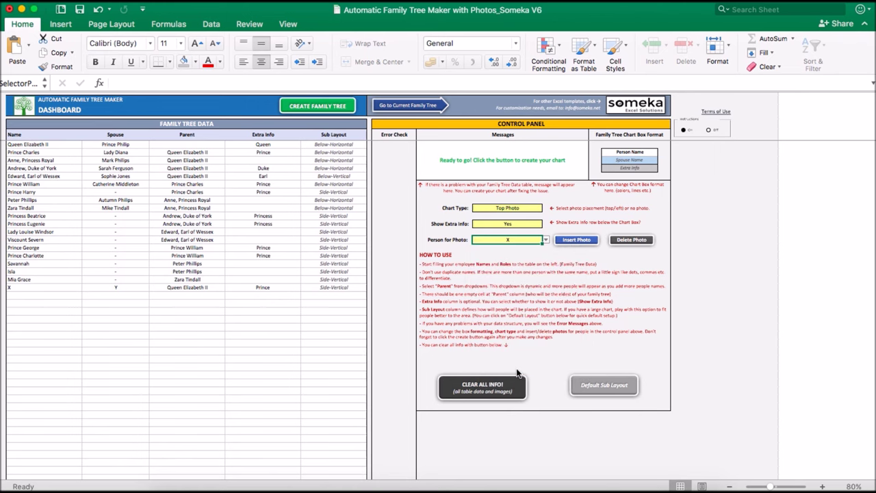
left_click(576, 241)
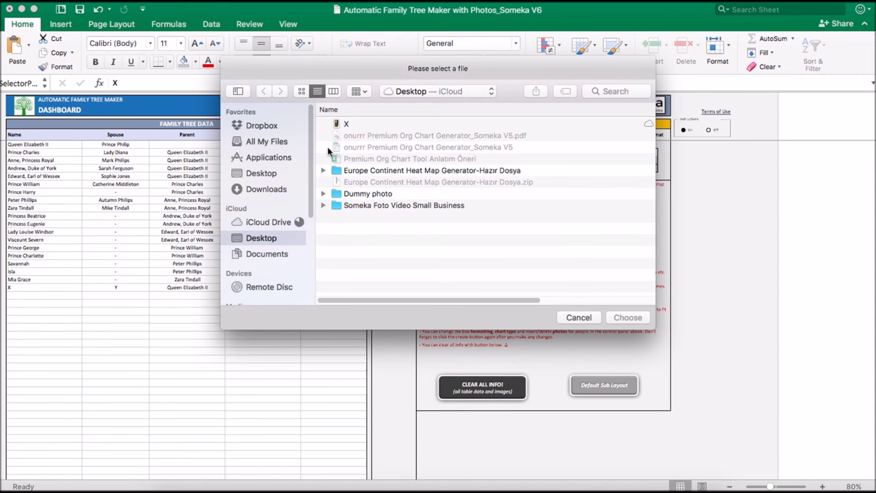
left_click(363, 126)
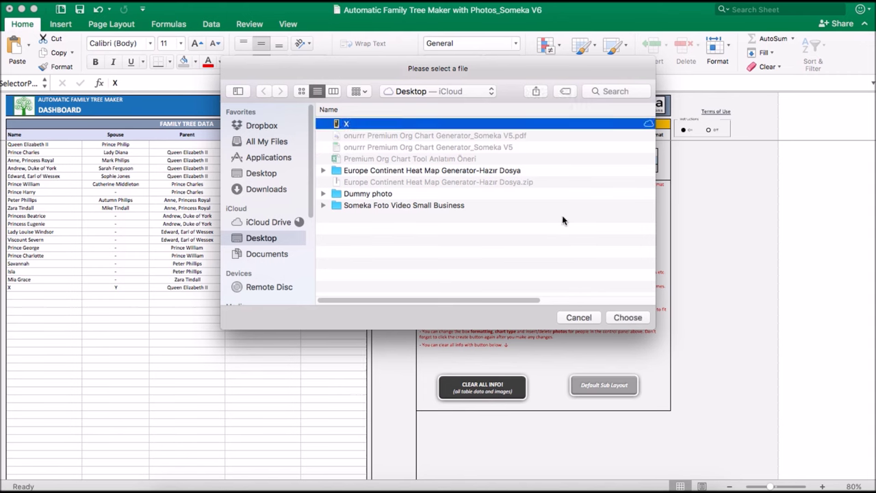
left_click(627, 319)
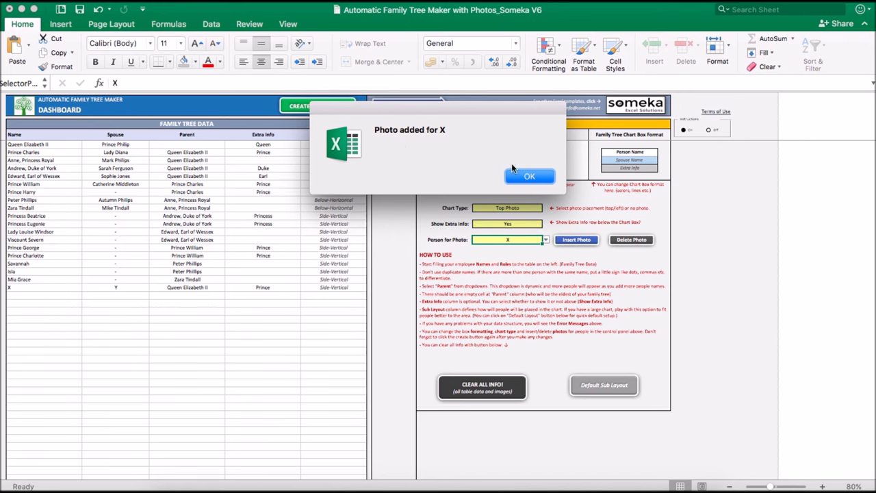
left_click(544, 180)
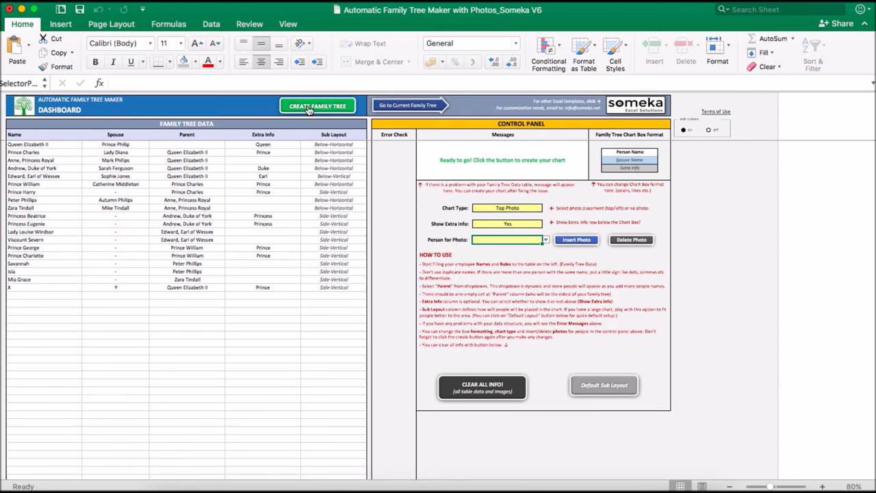
Regenerate the family tree chart to include person X and their photo, and return to the dashboard
left_click(308, 110)
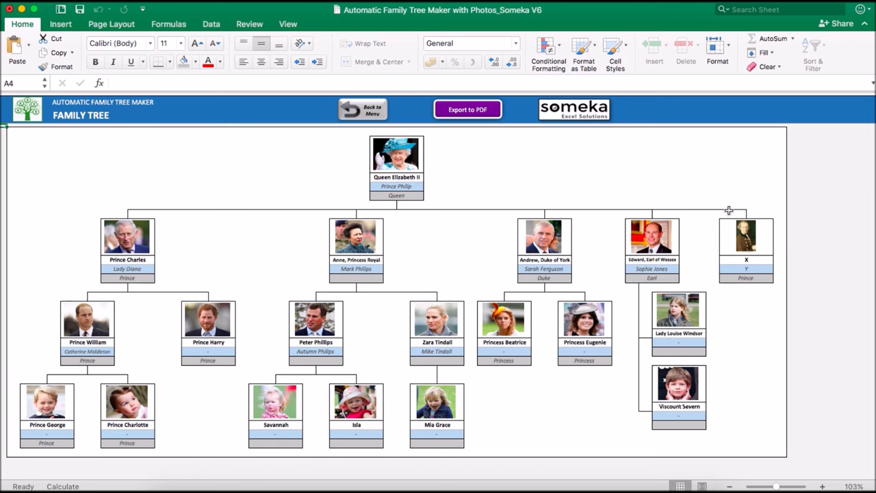
left_click(360, 110)
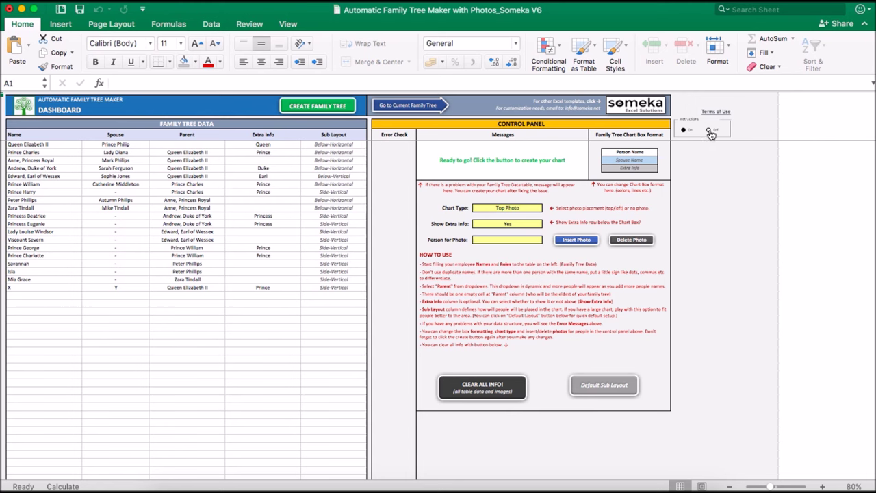
Switch the dashboard's instructions to Off
left_click(709, 130)
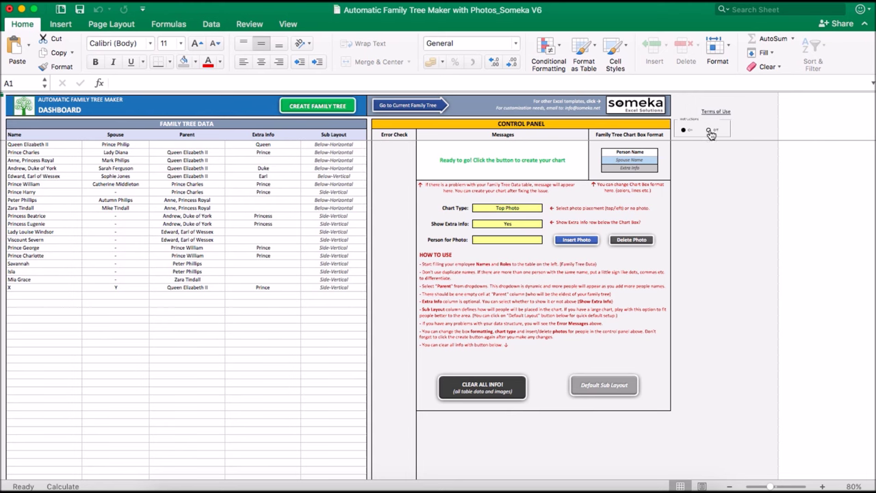